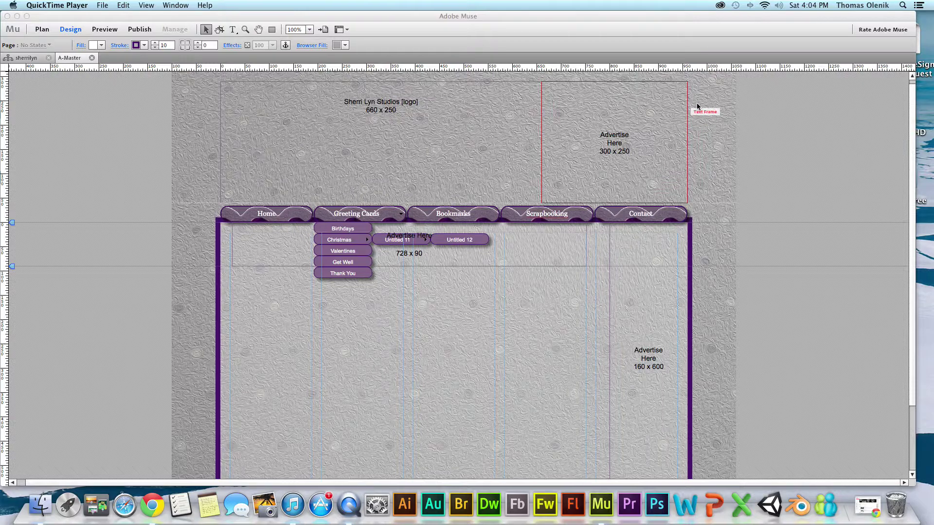
# Step: Bring Adobe Muse in front of QuickTime so the Library panel appears beside the A-Master page
pyautogui.click(699, 16)
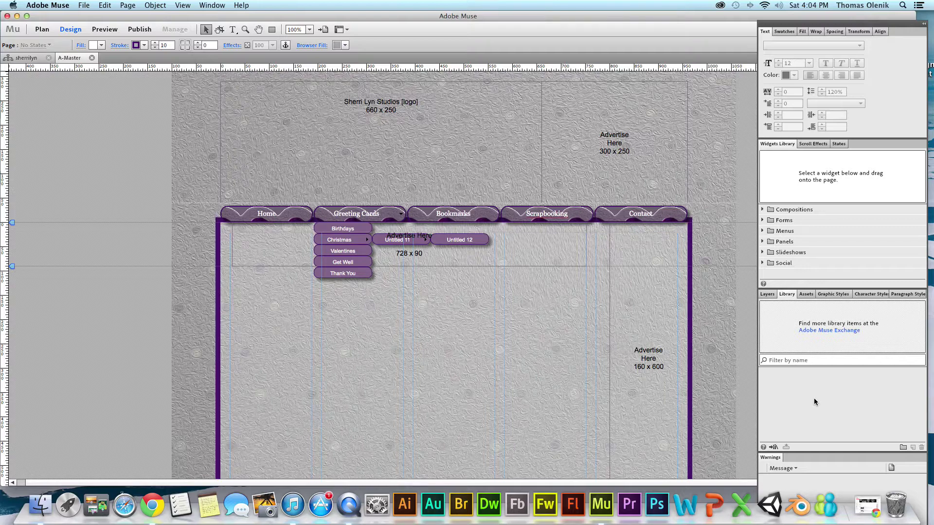
pyautogui.click(816, 392)
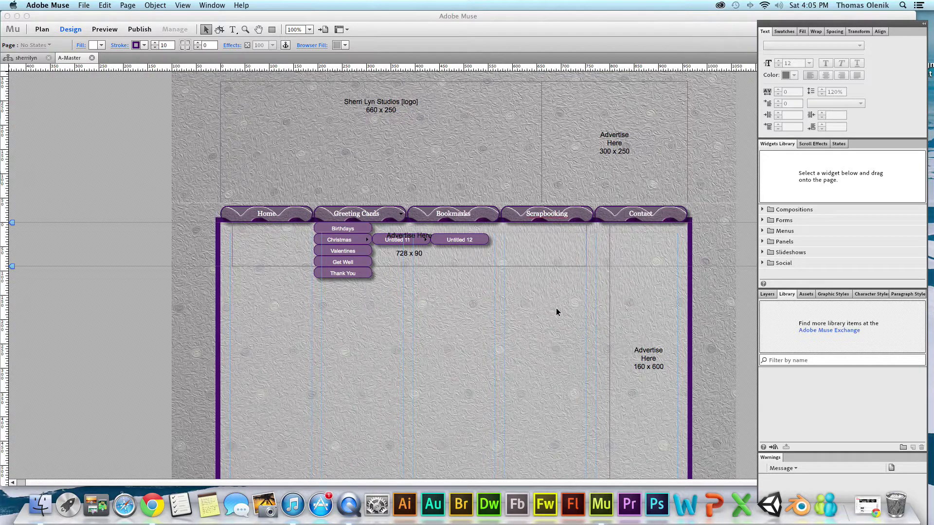
pyautogui.click(610, 291)
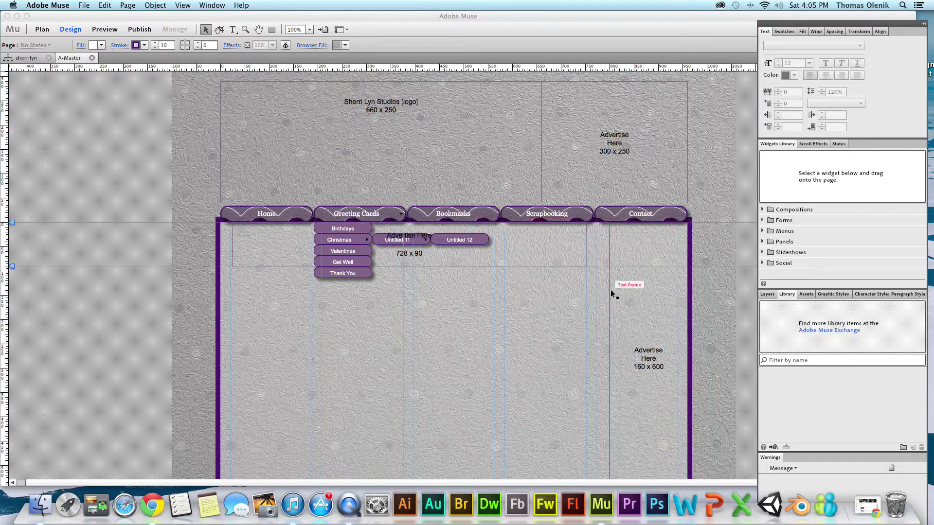
# Step: Select the 728 x 90 ad frame on the master page and add a new Library folder
pyautogui.click(543, 266)
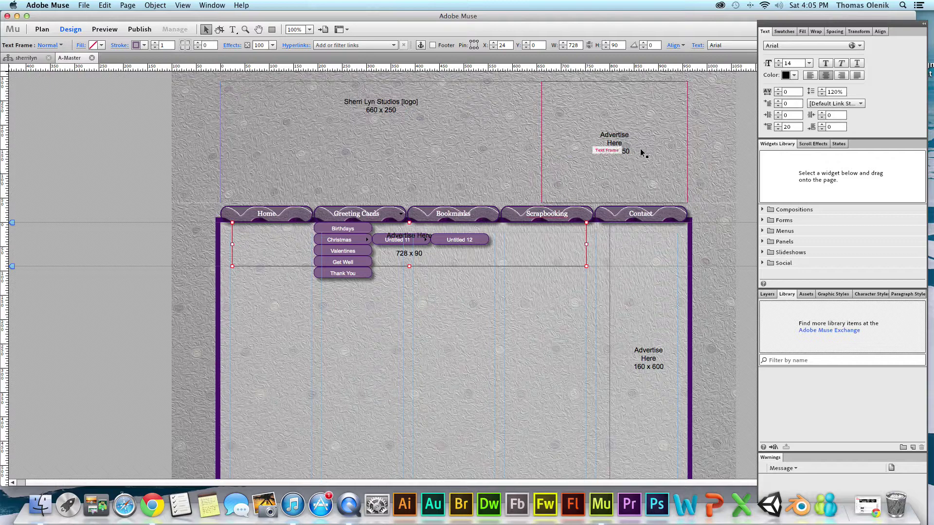
pyautogui.click(689, 149)
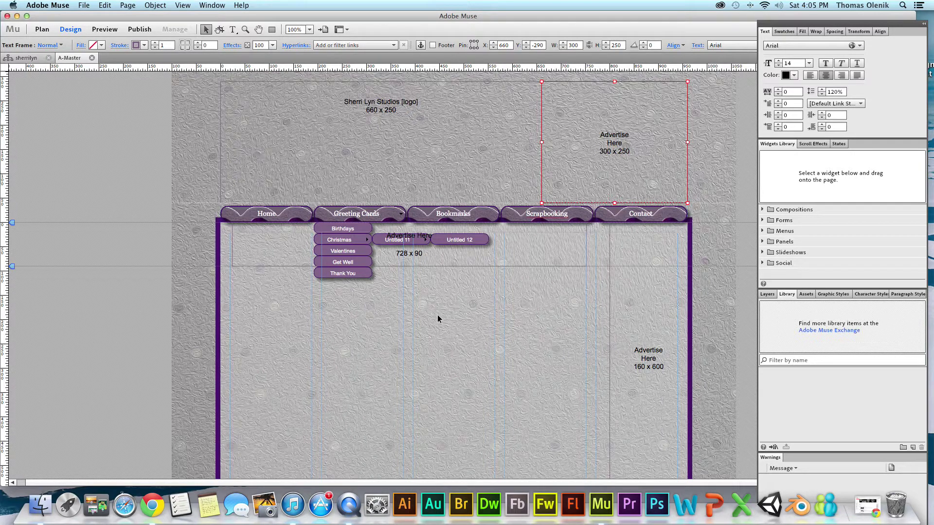
pyautogui.click(416, 266)
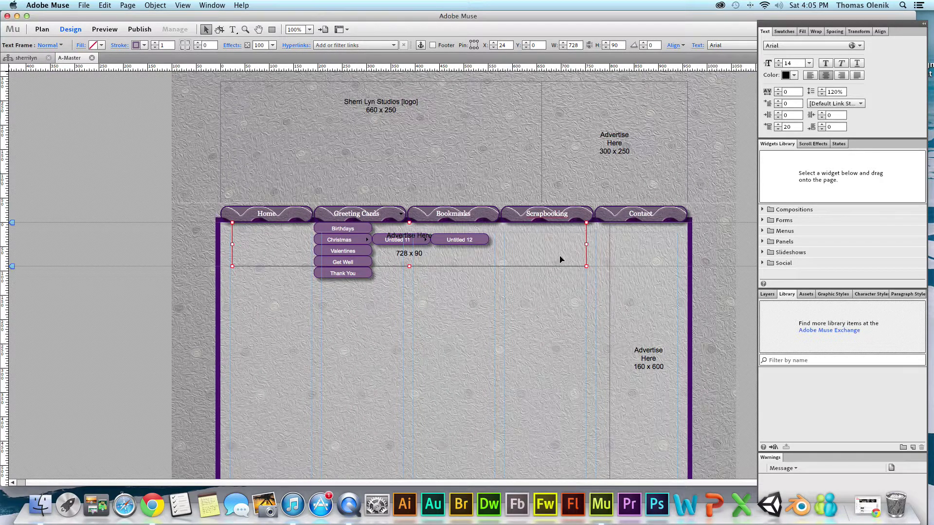
pyautogui.click(847, 404)
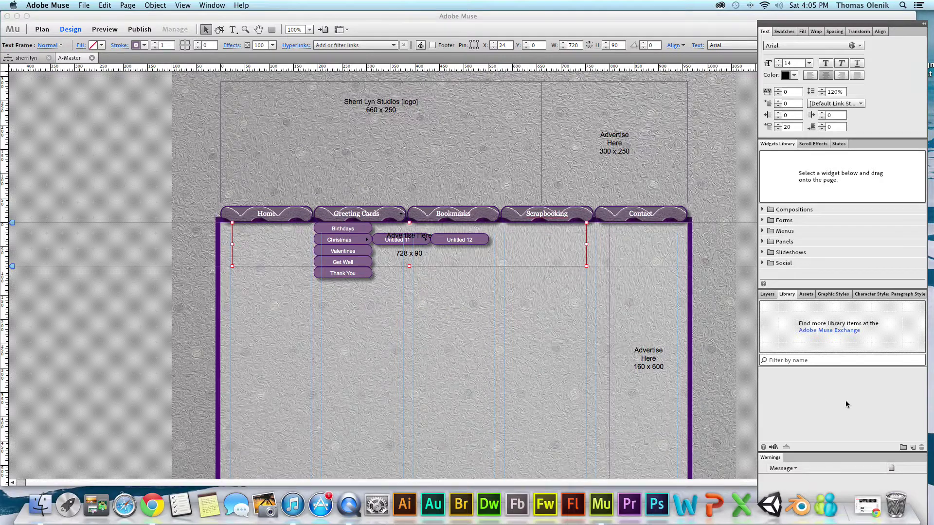
pyautogui.click(903, 448)
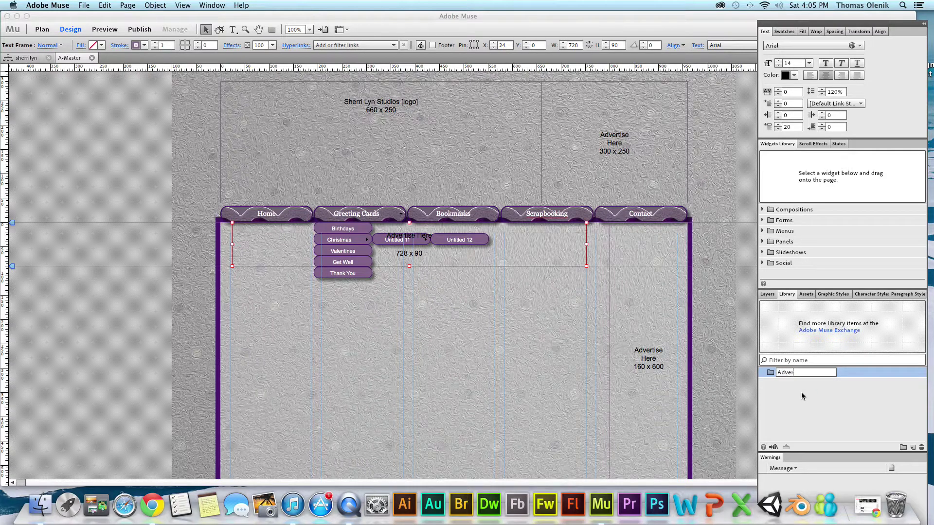
# Step: Finish naming the new library folder 'Advertising' and select it
pyautogui.write('ng')
pyautogui.press('Return')
pyautogui.click(788, 372)
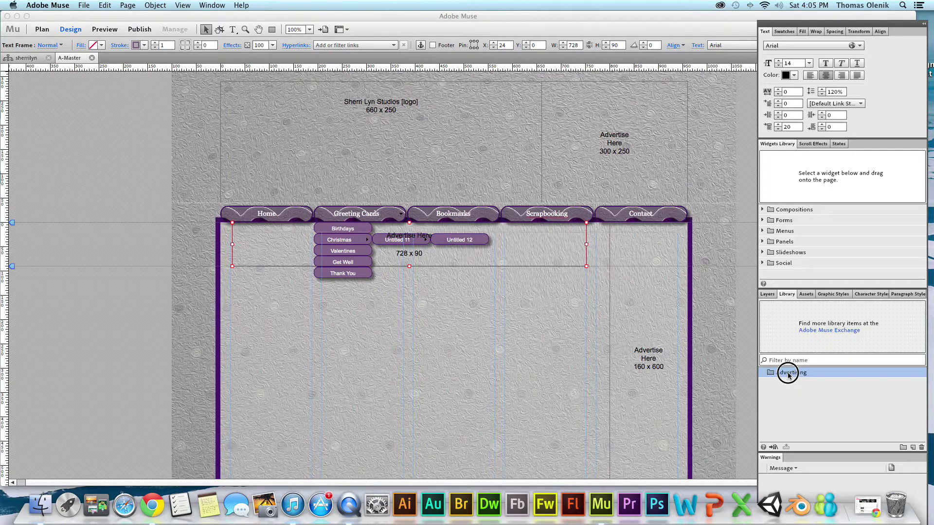
pyautogui.click(792, 384)
# Step: Add the selected 728 x 90 frame to the Library as '728 x 90 box'
pyautogui.click(913, 448)
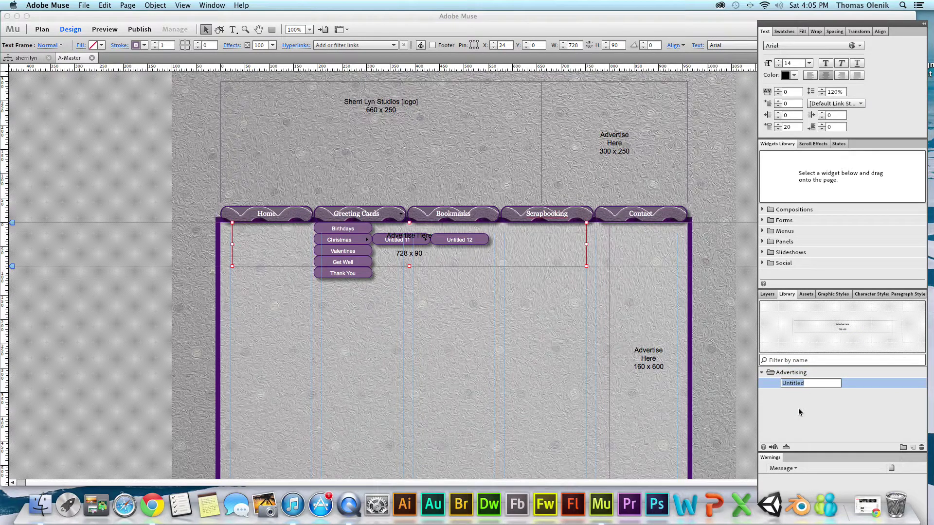
pyautogui.write('728 x 90 a')
pyautogui.press('BackSpace')
pyautogui.write('box')
pyautogui.press('Return')
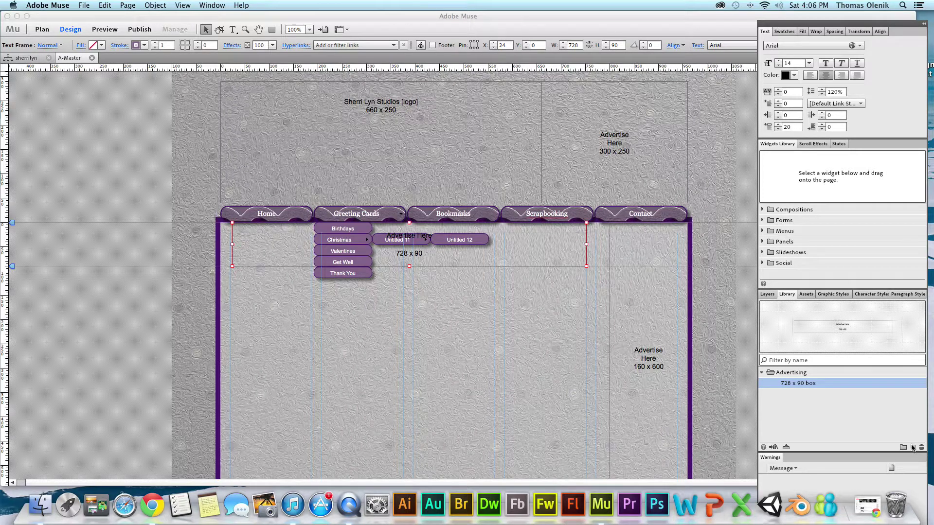
# Step: Select the 300 x 250 frame and add it to the Library as '300 x 250 box'
pyautogui.click(687, 139)
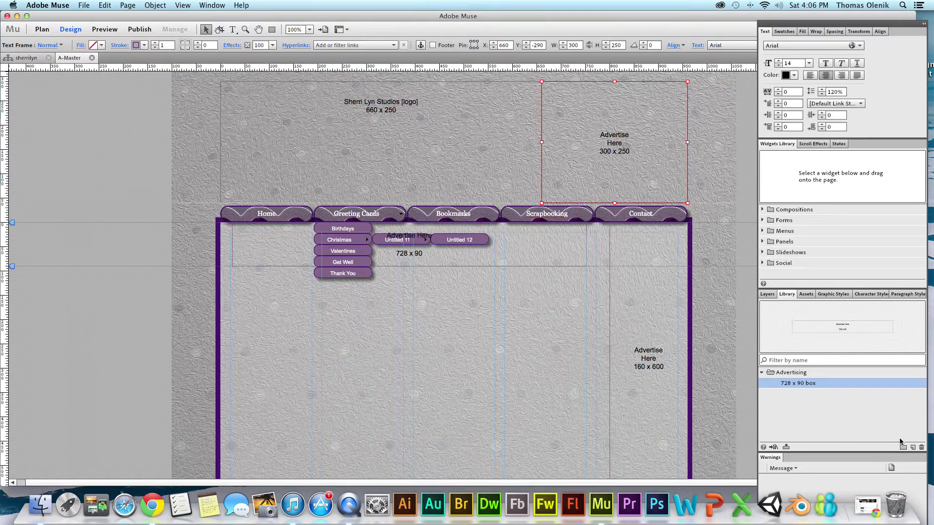
pyautogui.click(913, 448)
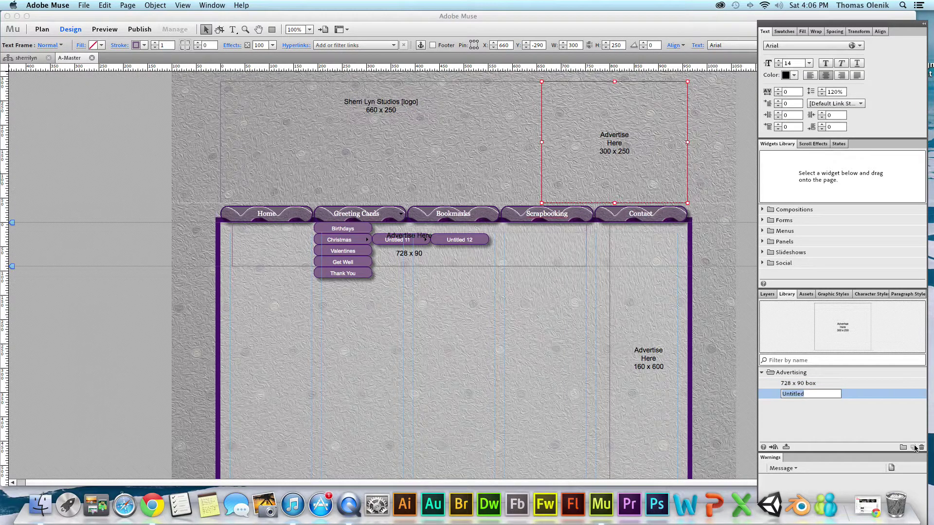
pyautogui.write('39')
pyautogui.press('BackSpace')
pyautogui.write('00 x 250 box')
pyautogui.press('Return')
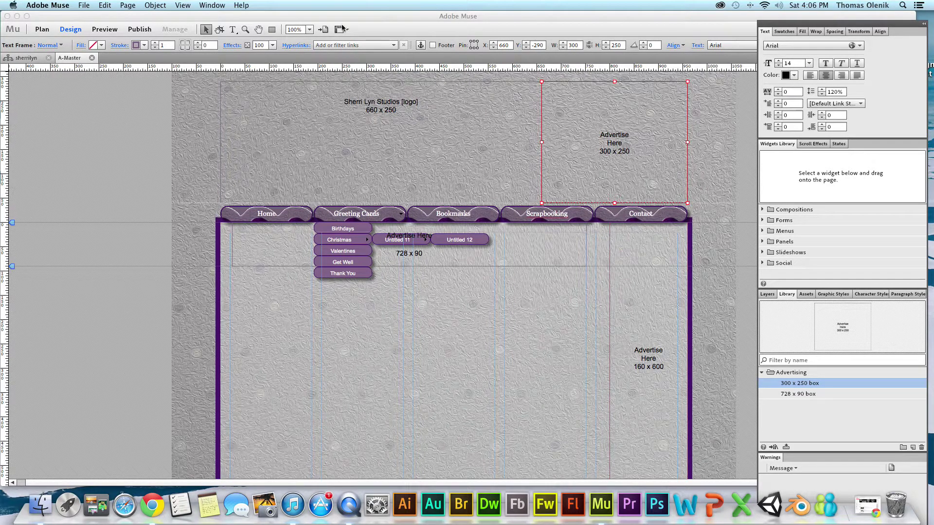
# Step: Close the current site from the File menu
pyautogui.click(369, 19)
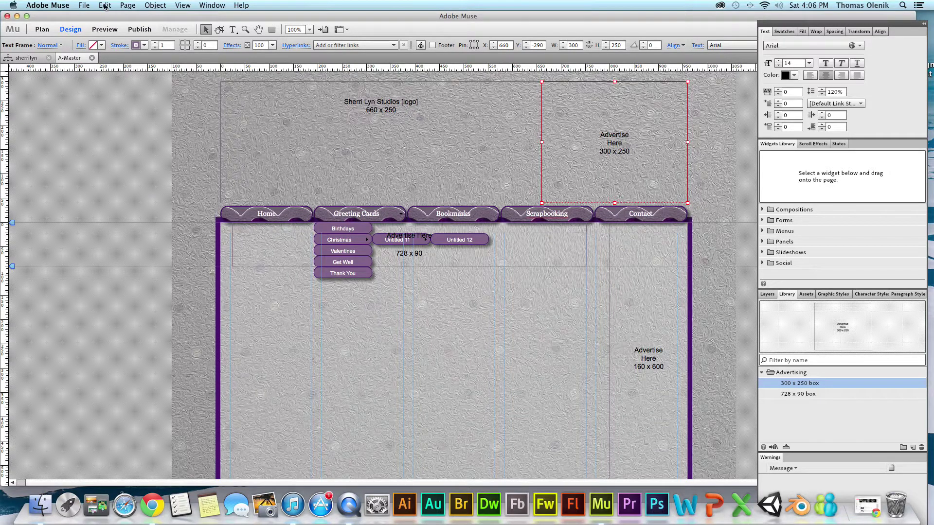
pyautogui.click(84, 5)
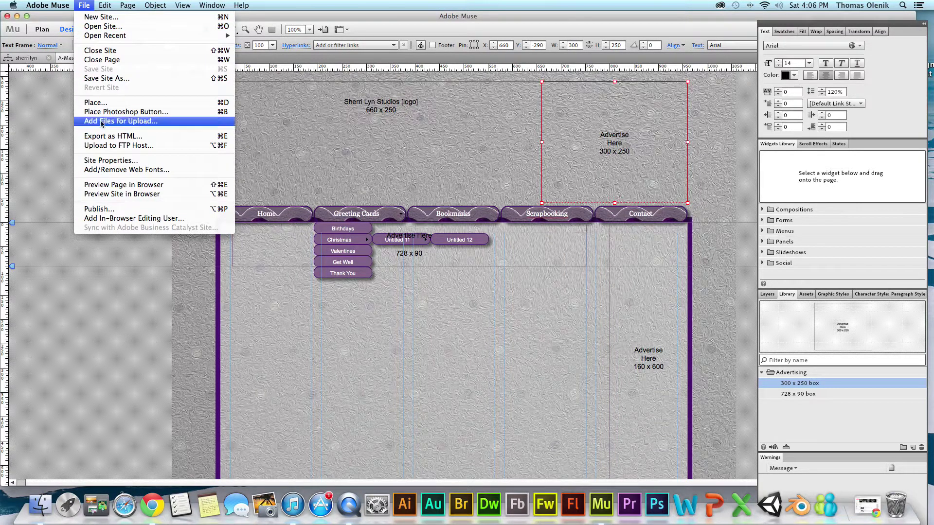
pyautogui.click(101, 51)
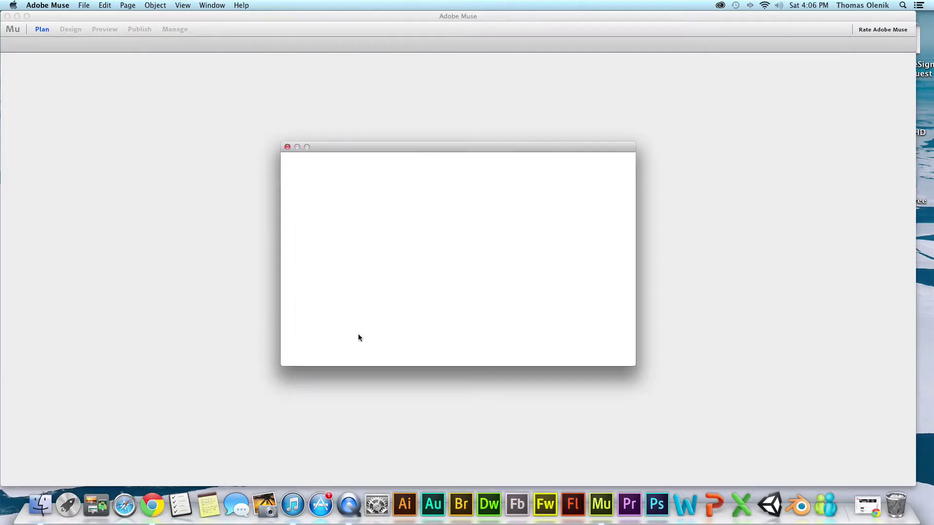
# Step: Open SpazzTech.muse and open its A-Master page for editing
pyautogui.click(319, 266)
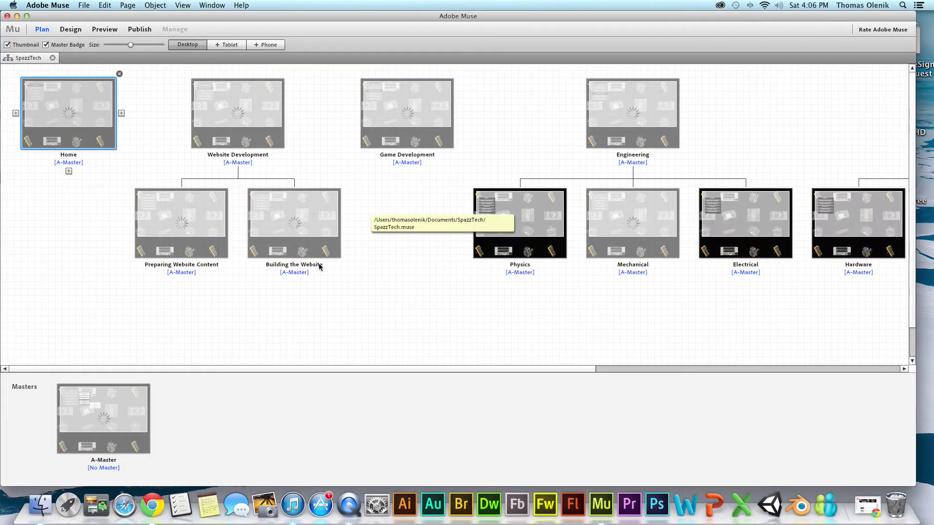
pyautogui.click(116, 415)
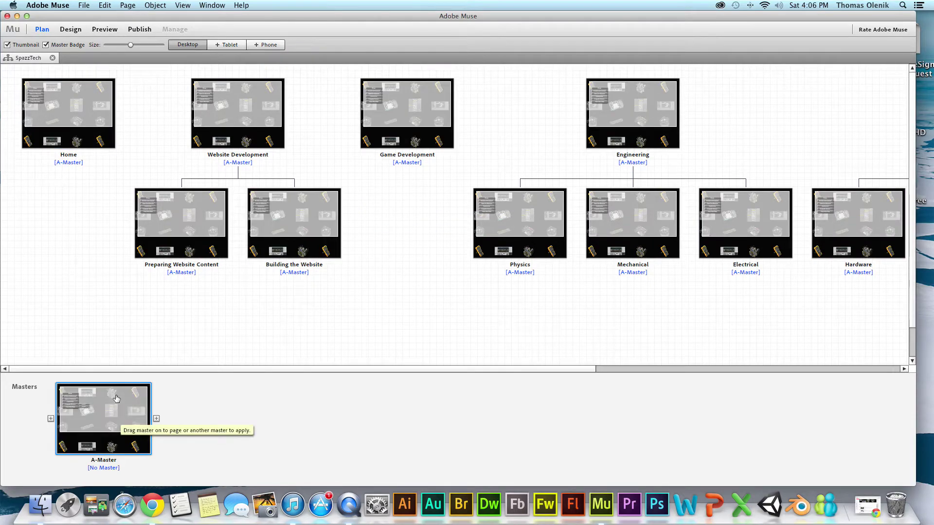
pyautogui.doubleClick(115, 399)
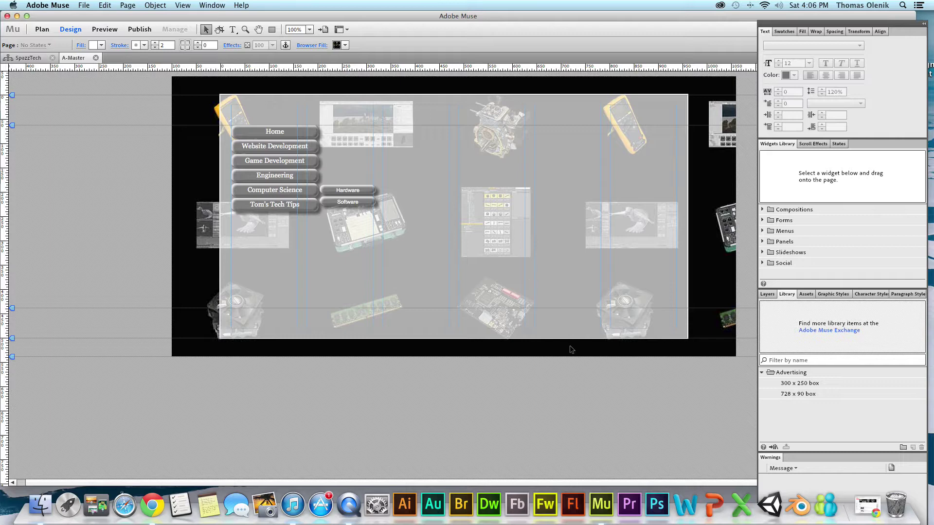
# Step: Zoom to 125% and drag '728 x 90 box' from the Library onto the master page
pyautogui.click(856, 407)
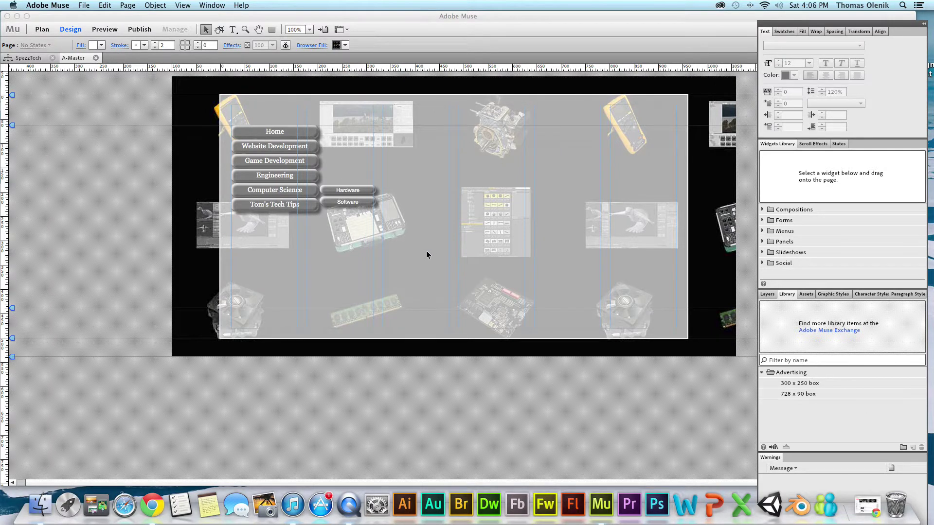
pyautogui.click(310, 30)
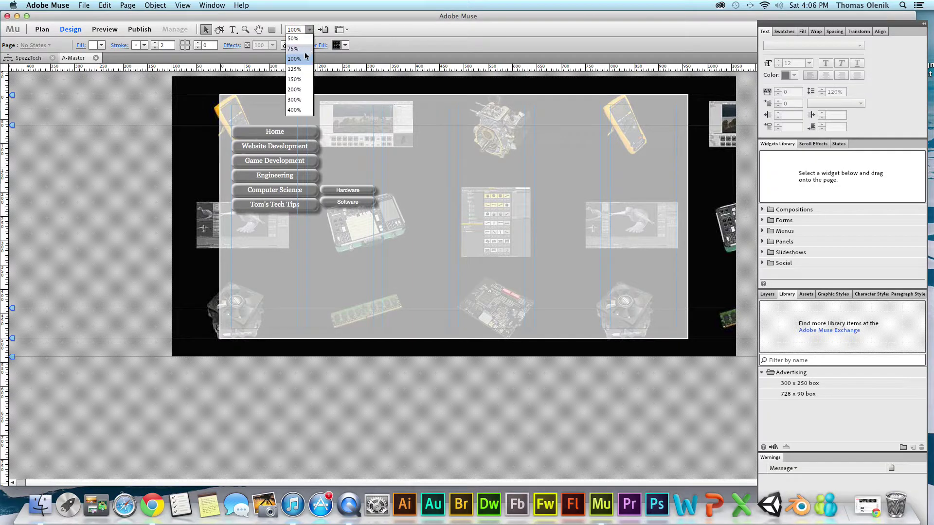
pyautogui.click(302, 73)
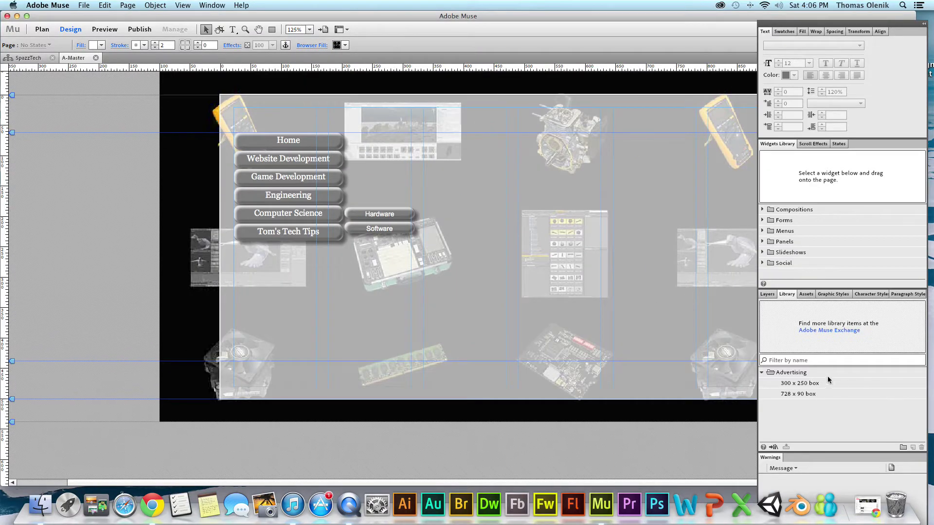
pyautogui.moveTo(808, 394); pyautogui.dragTo(477, 177)
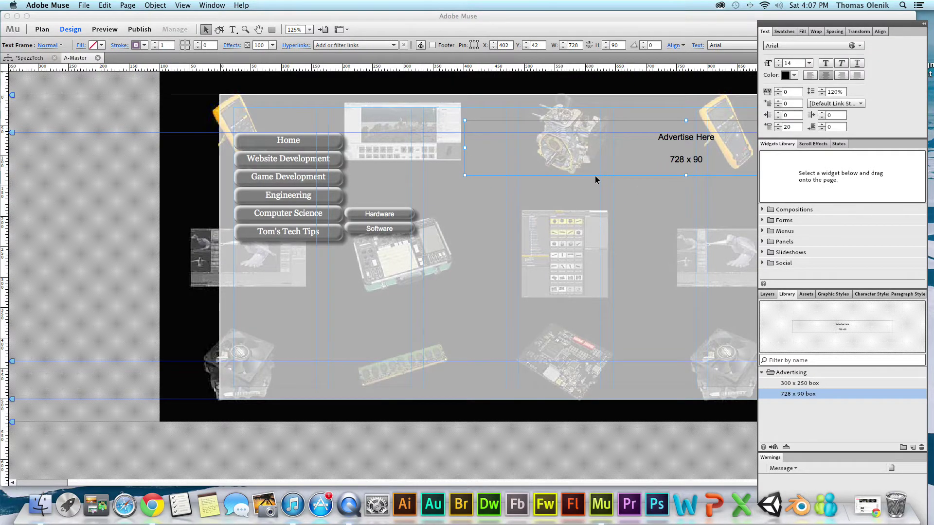
# Step: Move the placed 728 x 90 'Advertise Here' box up and left toward the page top
pyautogui.click(489, 173)
pyautogui.click(514, 173)
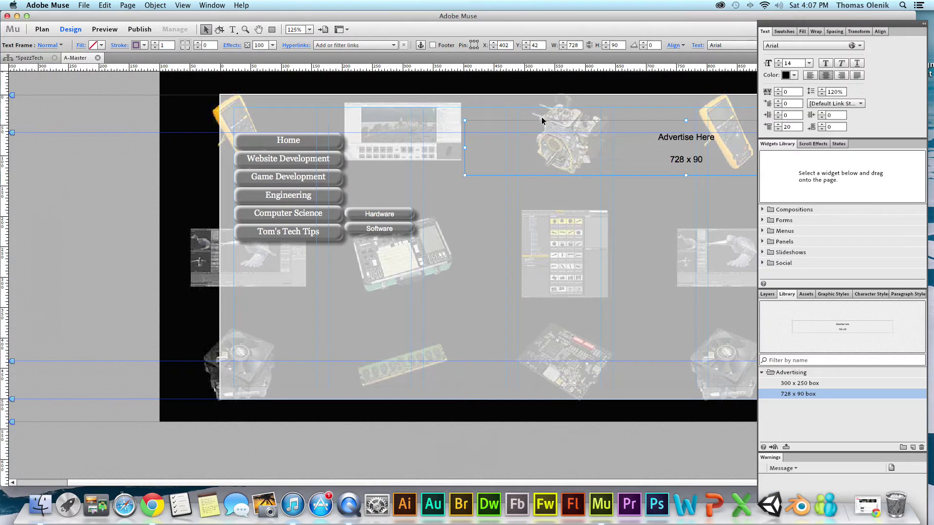
pyautogui.moveTo(541, 120); pyautogui.dragTo(392, 115)
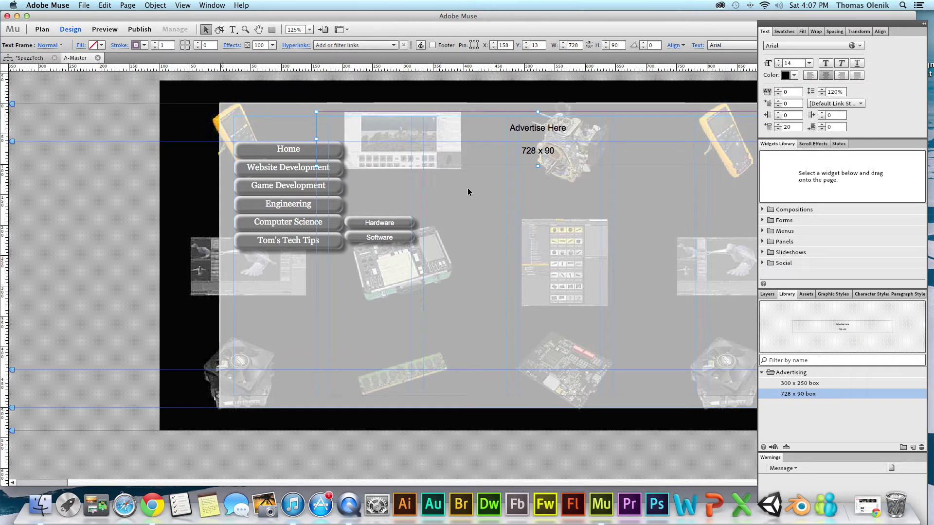
# Step: Compare the previews of the 300 x 250 and 728 x 90 Library items
pyautogui.click(847, 417)
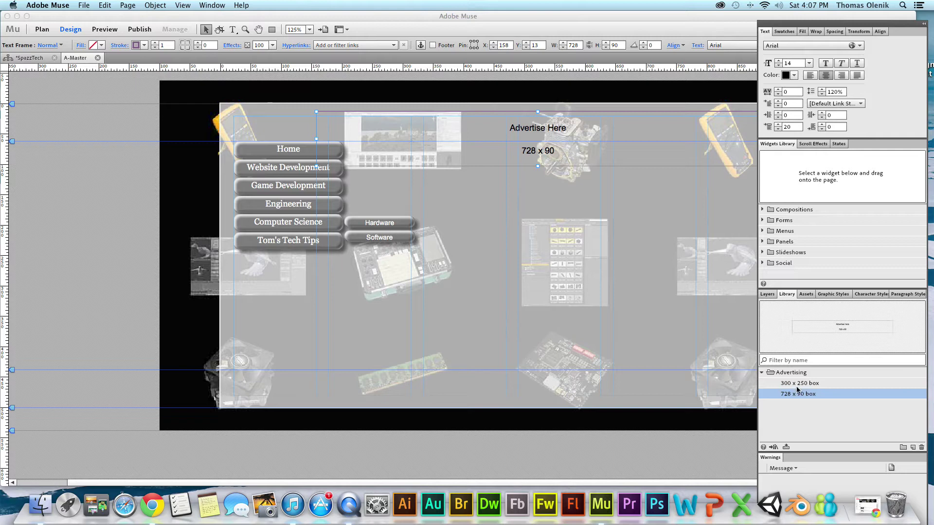
pyautogui.click(803, 411)
pyautogui.click(810, 383)
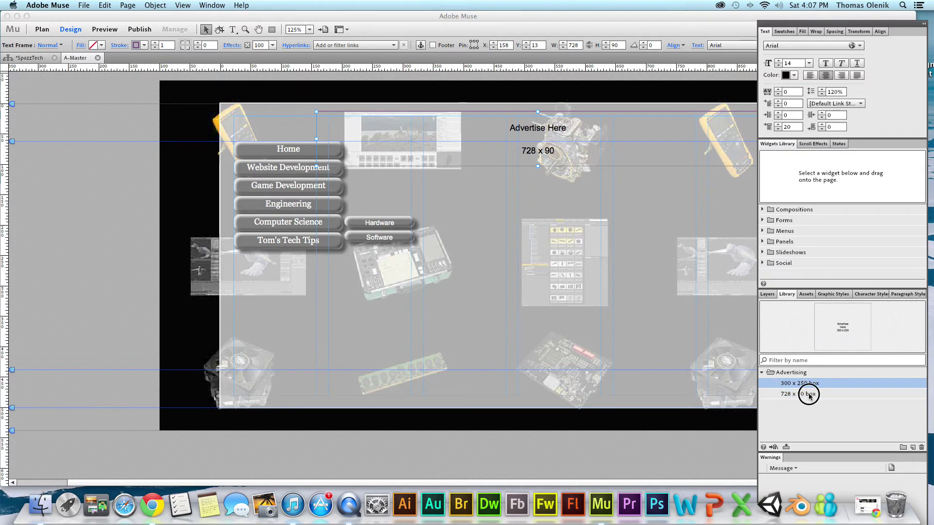
pyautogui.click(809, 394)
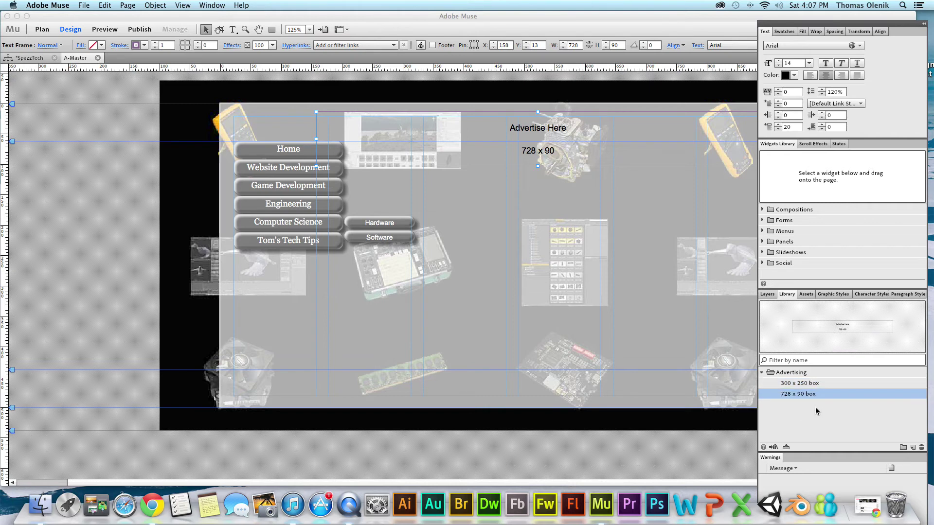